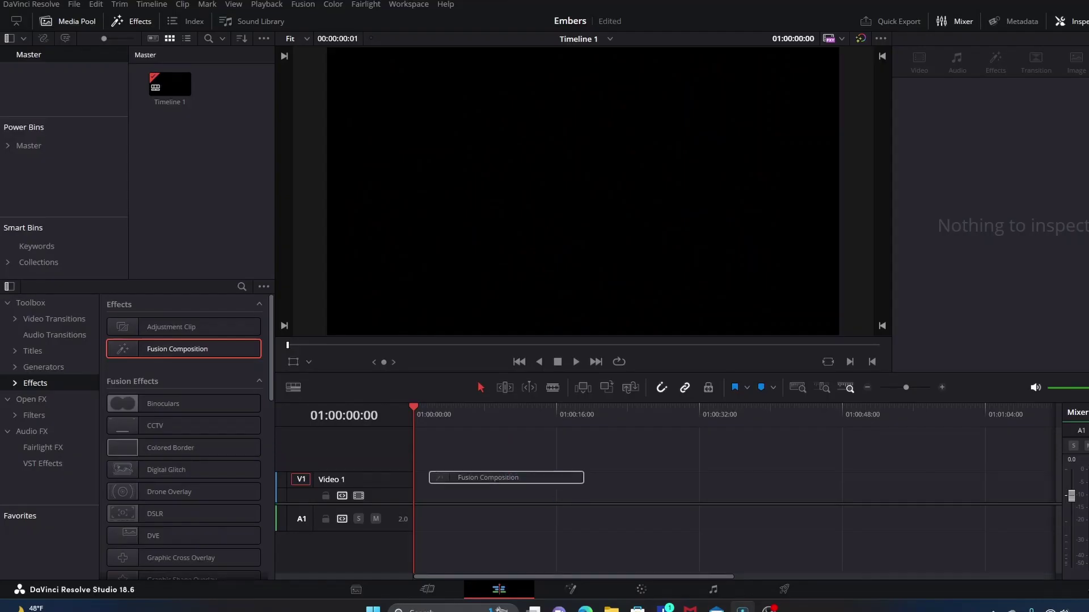
- Place a Fusion Composition at the start of the Video 1 track and open it on the Fusion page
{"action": "left_click_drag", "start_coordinate": [573, 488], "coordinate": [549, 495]}
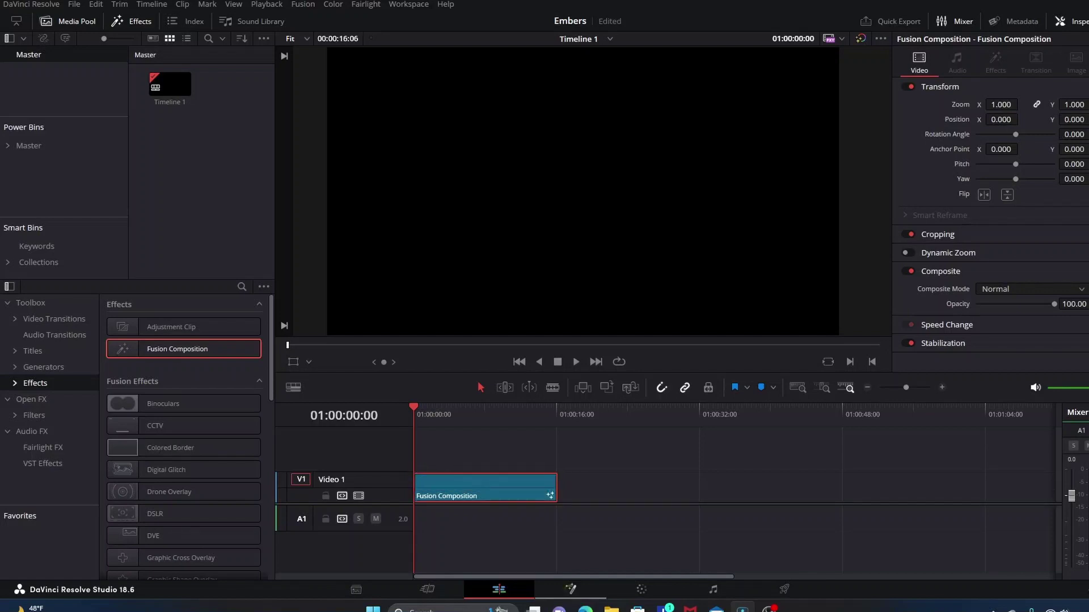
{"action": "left_click", "coordinate": [571, 589]}
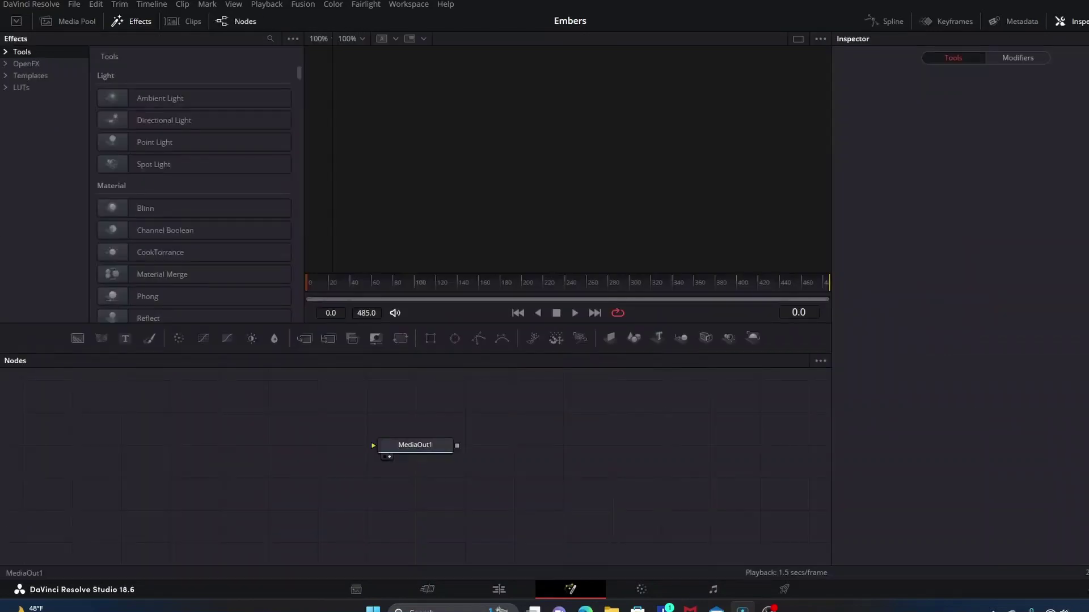
- Move MediaOut1 away to make room, add a Background node and connect its output to MediaOut1
{"action": "left_click_drag", "start_coordinate": [415, 444], "coordinate": [662, 484]}
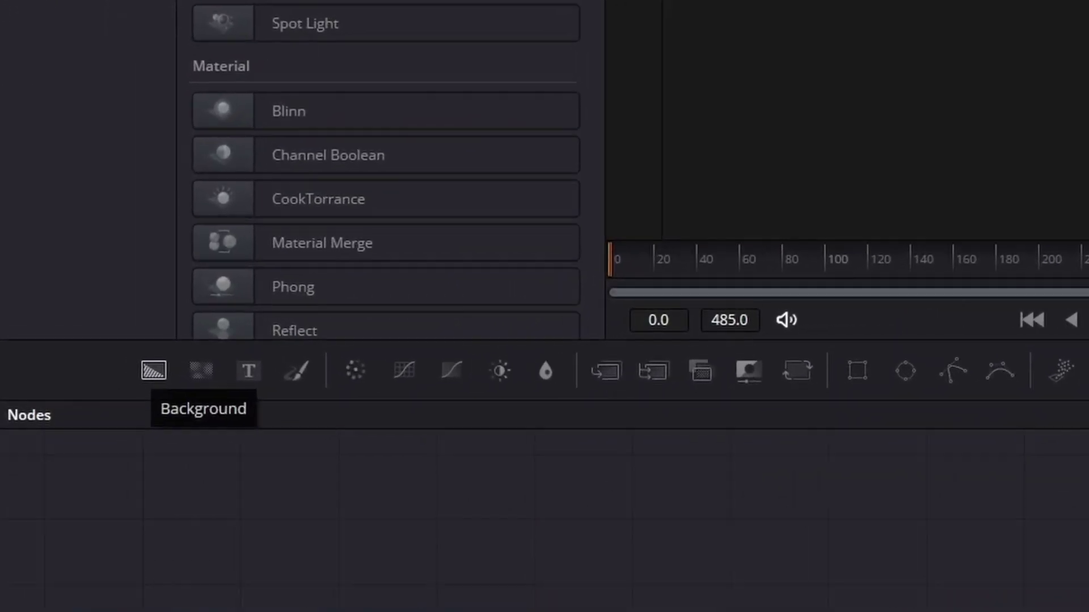
{"action": "left_click_drag", "start_coordinate": [163, 374], "coordinate": [272, 611]}
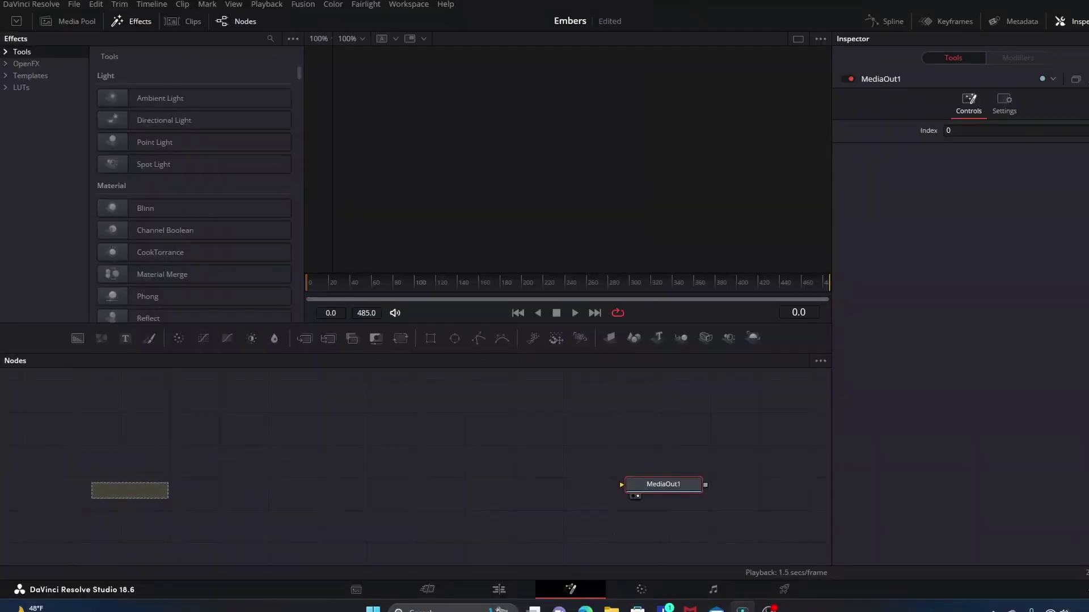
{"action": "left_click_drag", "start_coordinate": [130, 490], "coordinate": [234, 484]}
{"action": "left_click_drag", "start_coordinate": [331, 479], "coordinate": [622, 485]}
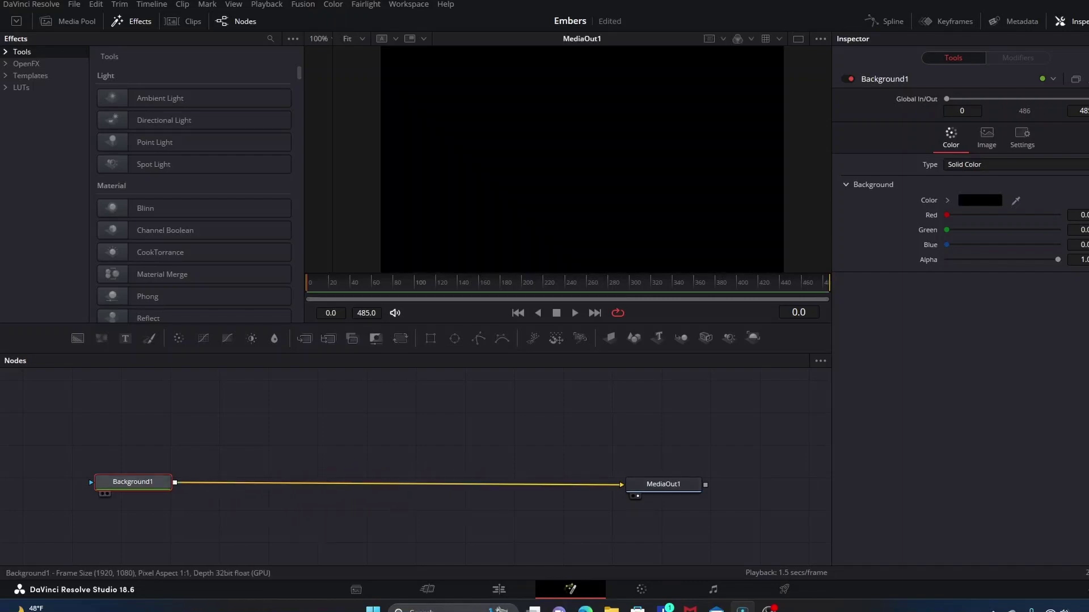
{"action": "left_click_drag", "start_coordinate": [133, 482], "coordinate": [134, 512]}
- Add the Embers particle effect from the Fusion particle templates to the node graph
{"action": "left_click", "coordinate": [132, 21]}
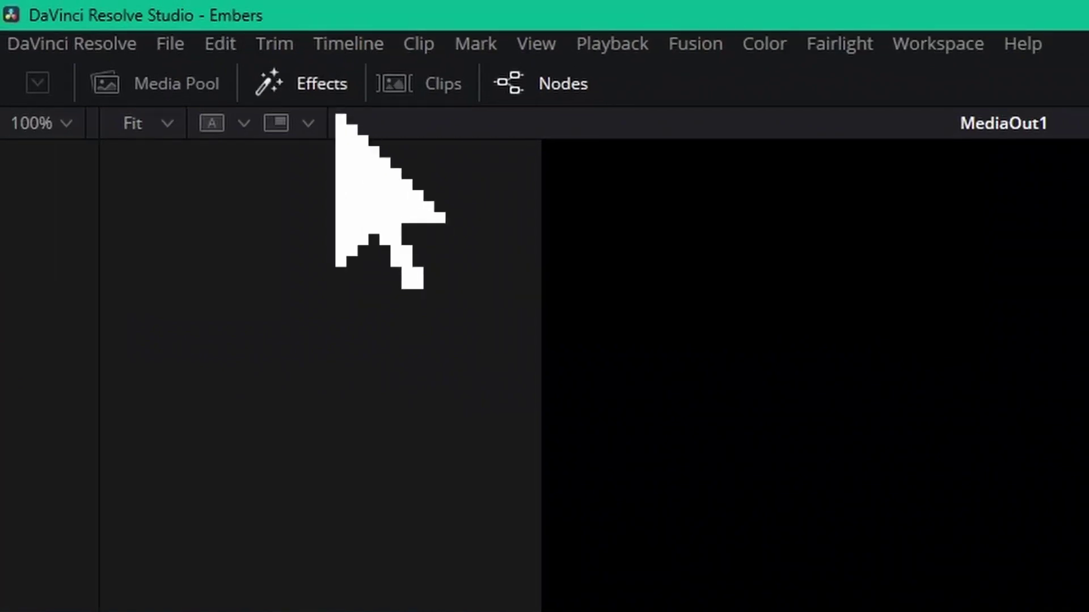
{"action": "left_click", "coordinate": [335, 94]}
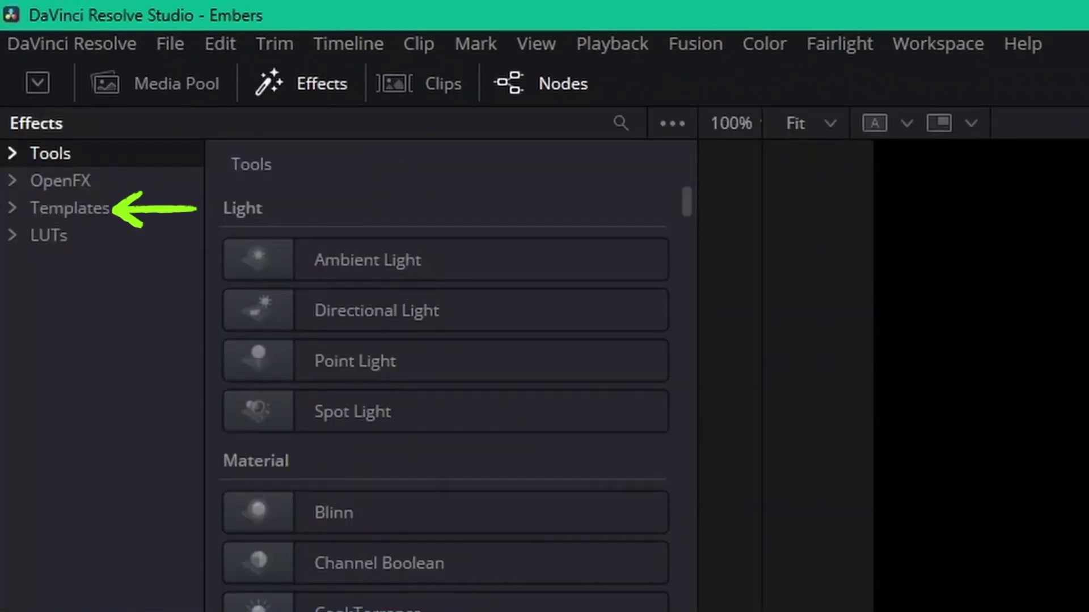
{"action": "left_click", "coordinate": [12, 208]}
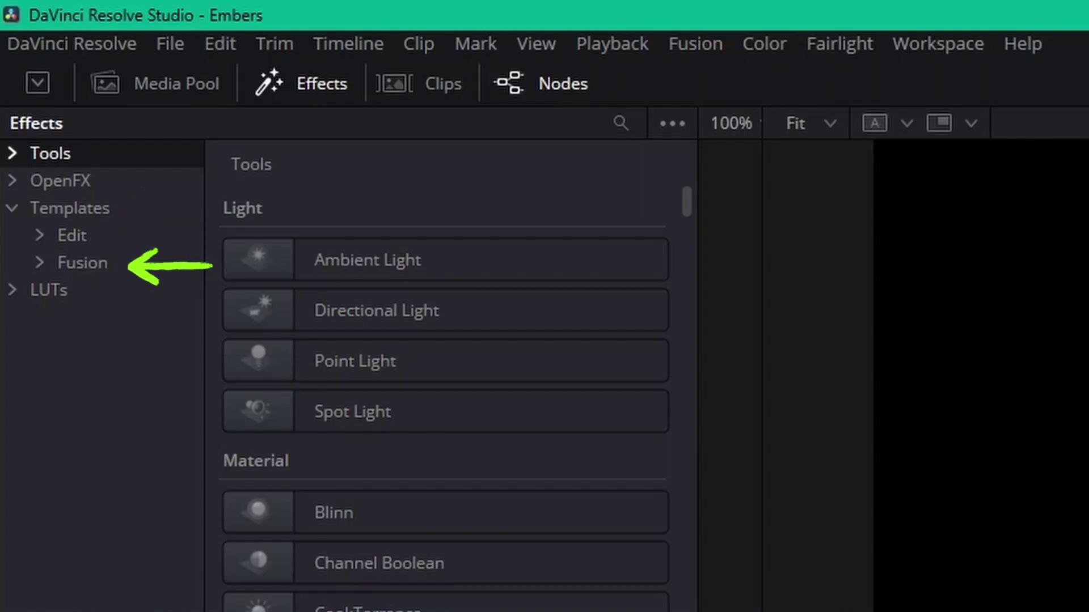
{"action": "left_click", "coordinate": [40, 262]}
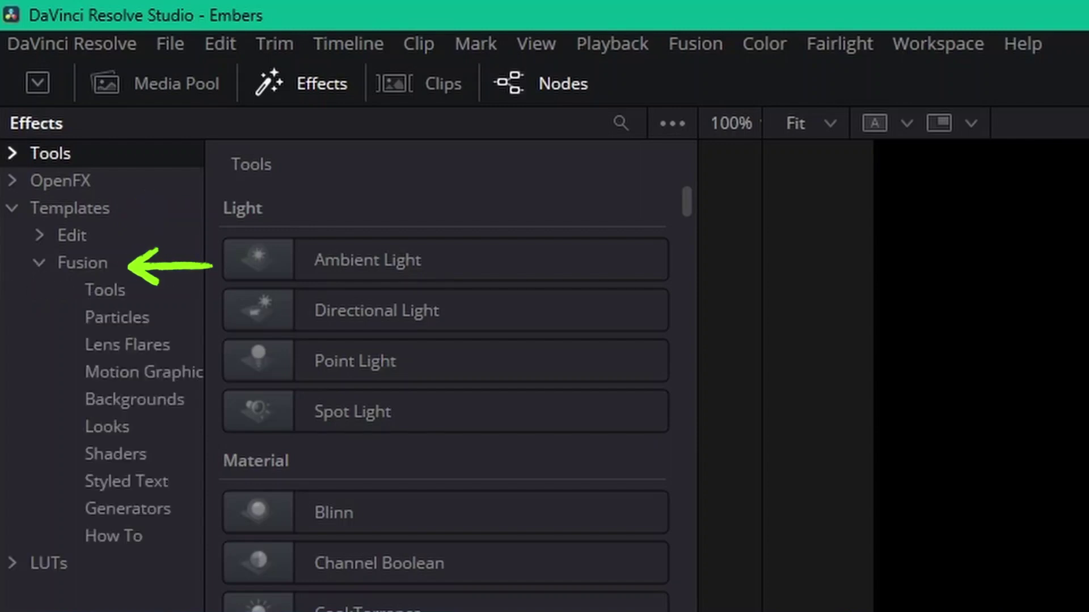
{"action": "left_click", "coordinate": [117, 317]}
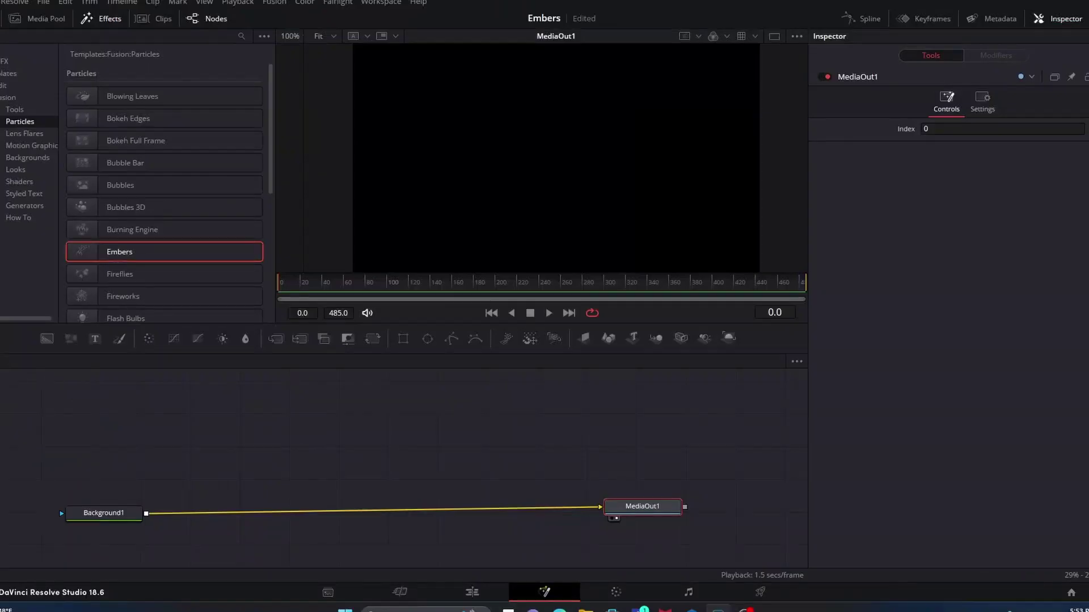
{"action": "left_click", "coordinate": [164, 252]}
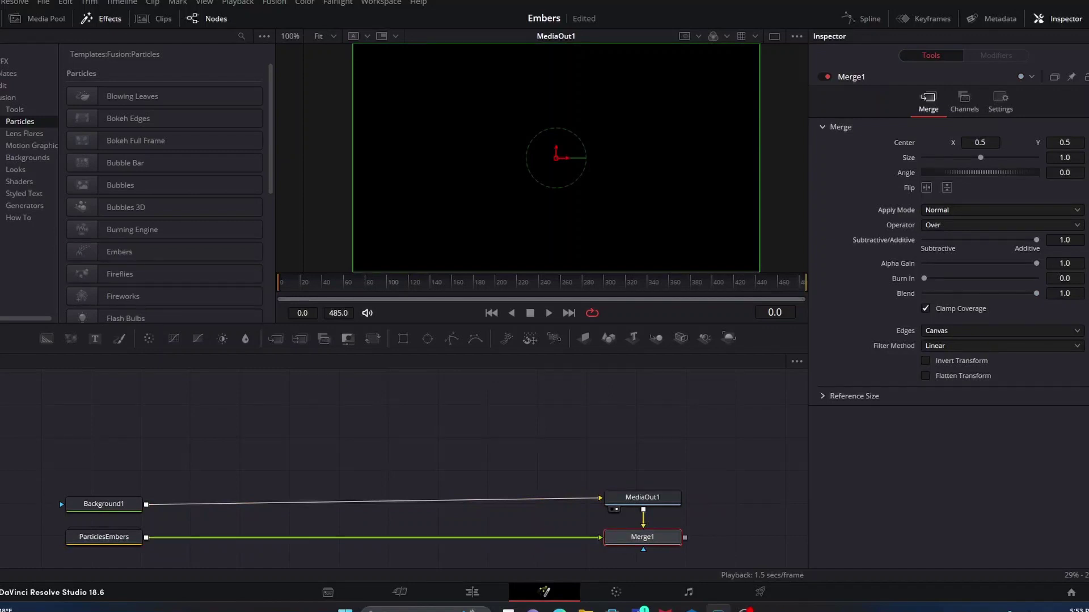
- Rearrange the nodes so Background1 sits well above ParticlesEmbers and MediaOut1 directly above Merge1
{"action": "left_click_drag", "start_coordinate": [104, 504], "coordinate": [111, 445]}
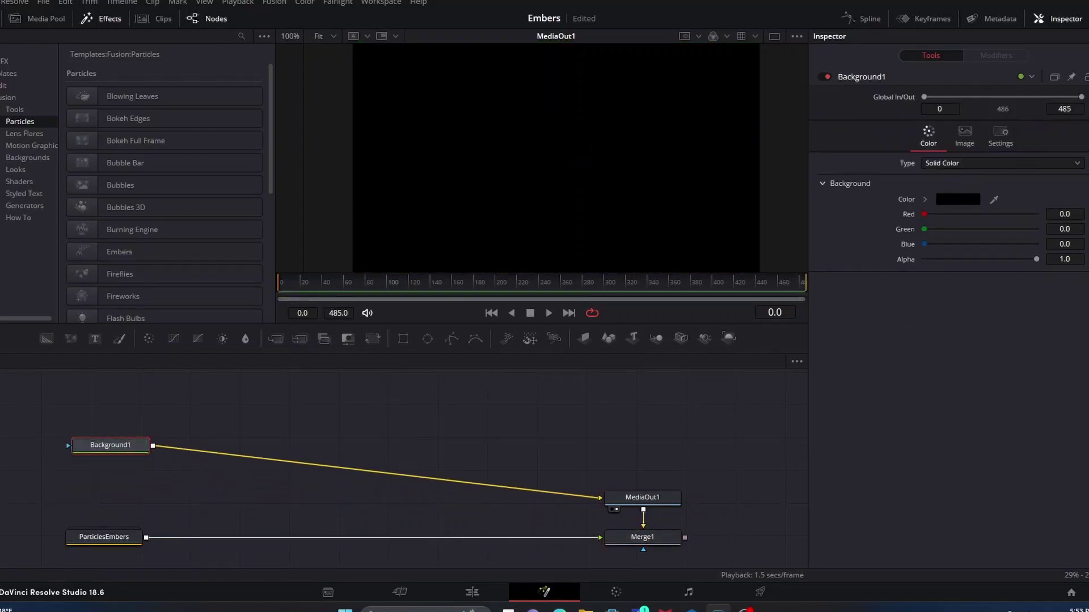
{"action": "left_click_drag", "start_coordinate": [643, 497], "coordinate": [649, 467]}
{"action": "left_click", "coordinate": [649, 466]}
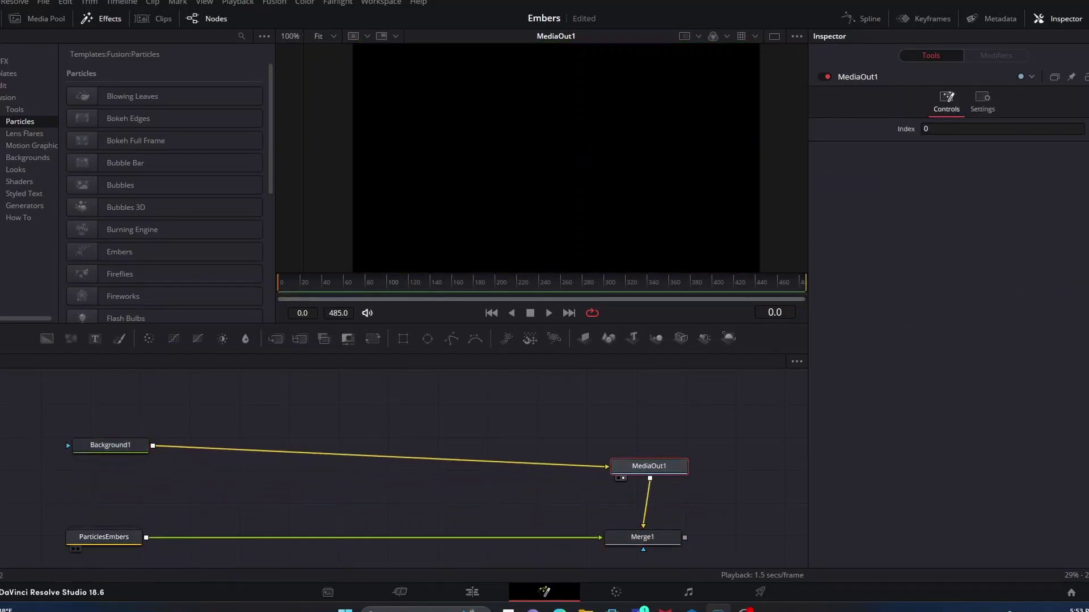
{"action": "left_click_drag", "start_coordinate": [104, 537], "coordinate": [102, 532]}
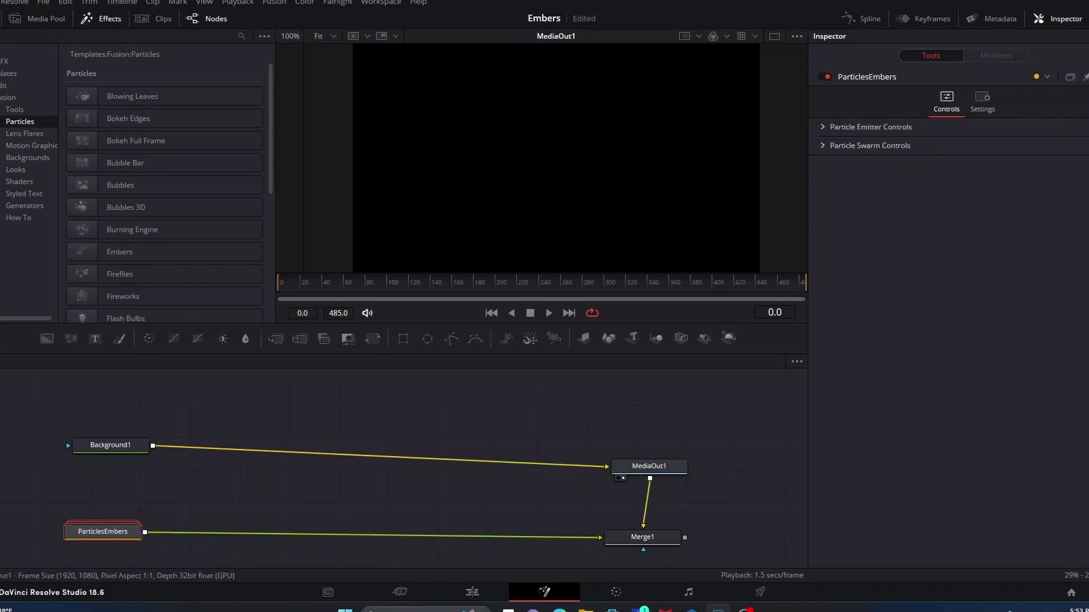
{"action": "left_click_drag", "start_coordinate": [649, 466], "coordinate": [634, 466]}
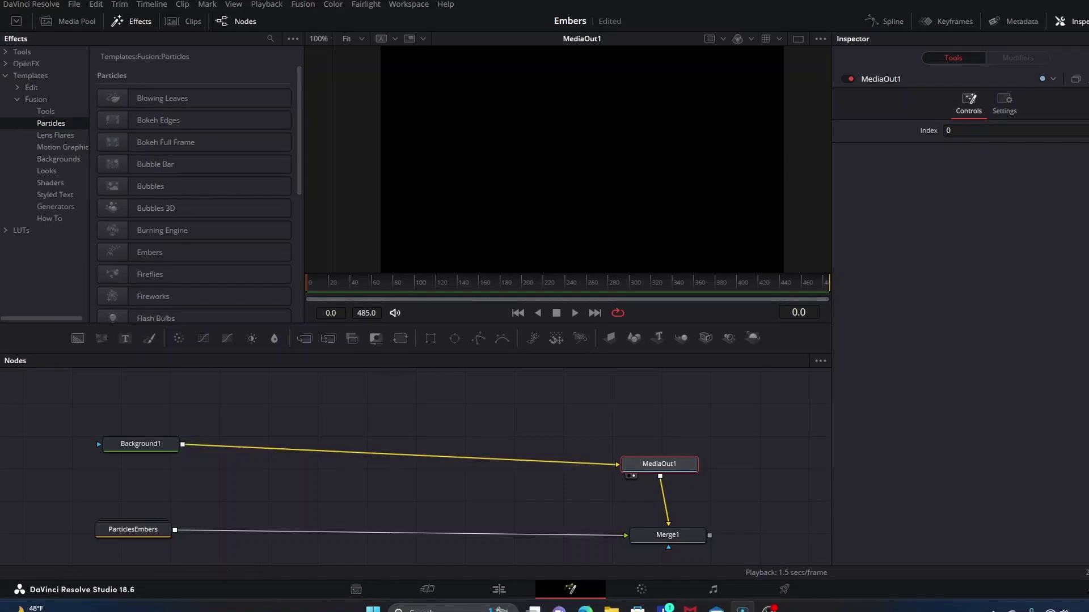
{"action": "left_click_drag", "start_coordinate": [659, 464], "coordinate": [668, 462]}
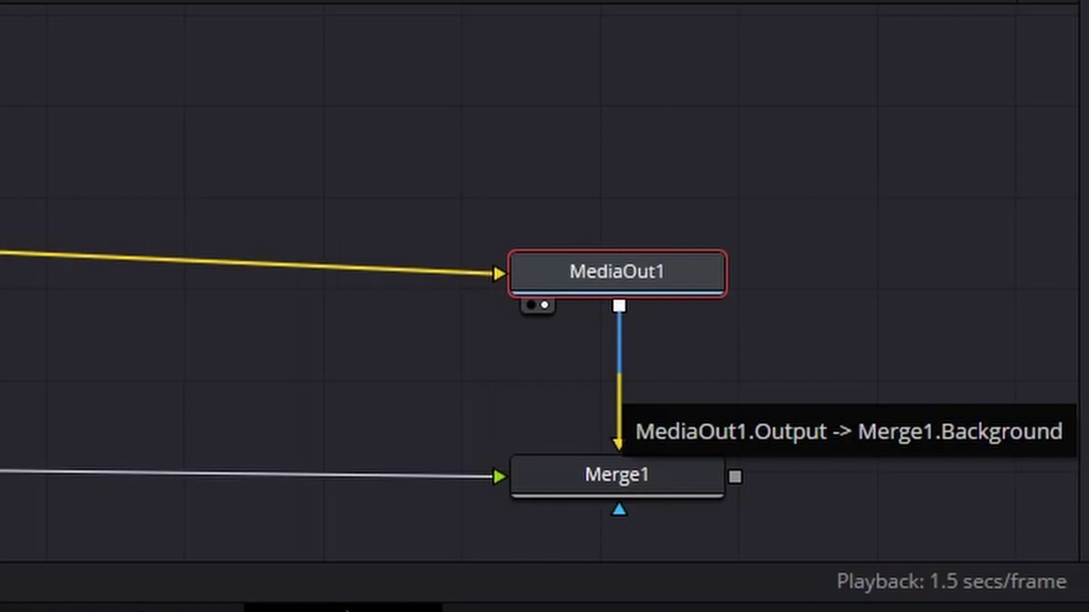
- Disconnect MediaOut1's output from Merge1 and move Merge1 midway between ParticlesEmbers and MediaOut1
{"action": "left_click", "coordinate": [619, 358]}
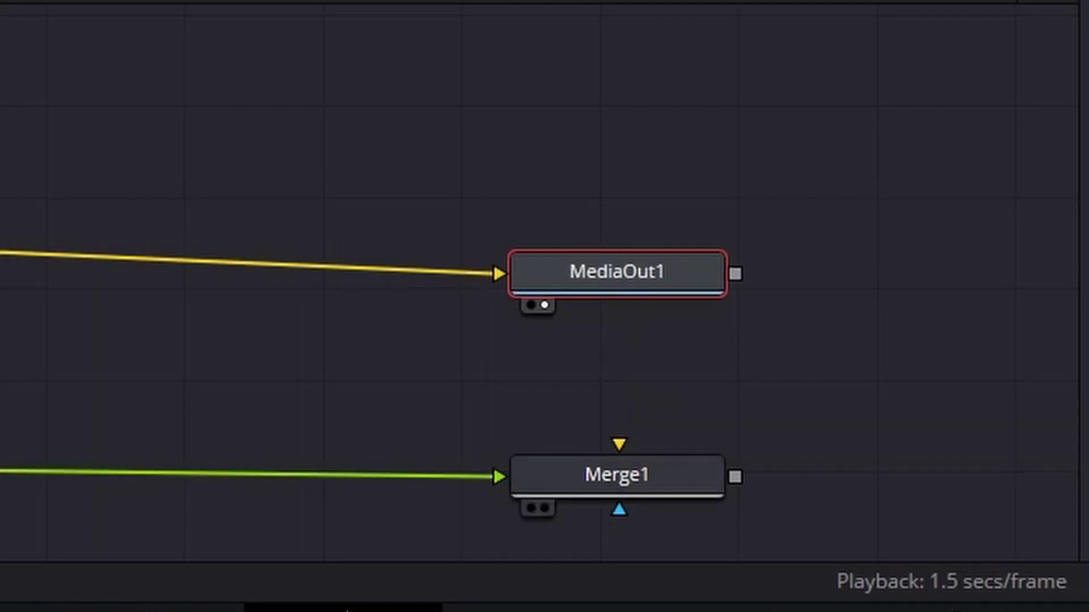
{"action": "left_click_drag", "start_coordinate": [617, 475], "coordinate": [2, 464]}
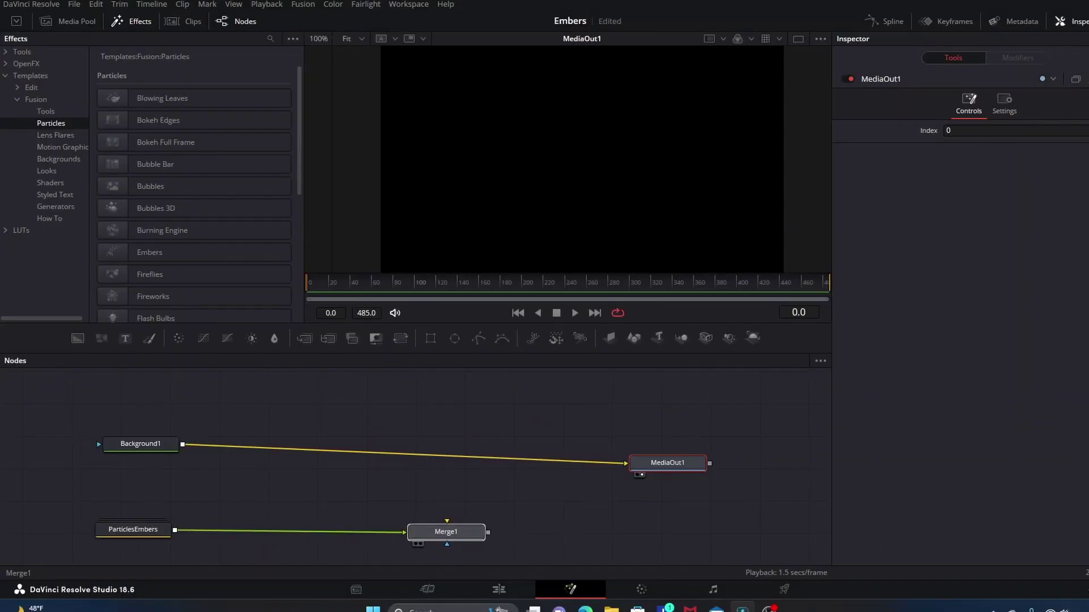
{"action": "left_click_drag", "start_coordinate": [446, 532], "coordinate": [437, 530]}
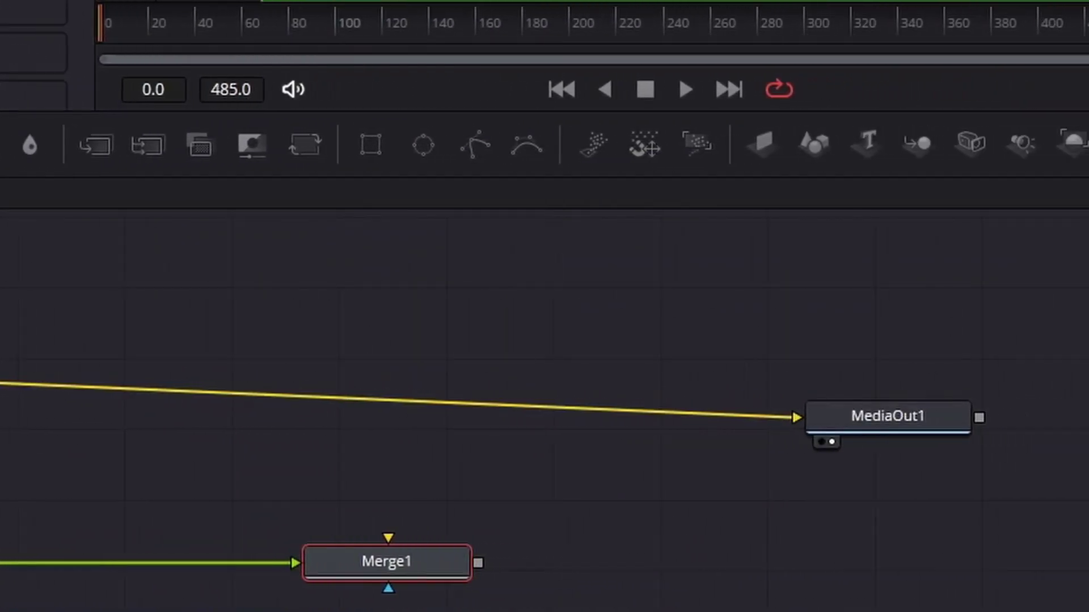
- Reroute Background1 into Merge1's background input and connect Merge1's output to MediaOut1
{"action": "left_click_drag", "start_coordinate": [786, 417], "coordinate": [439, 518]}
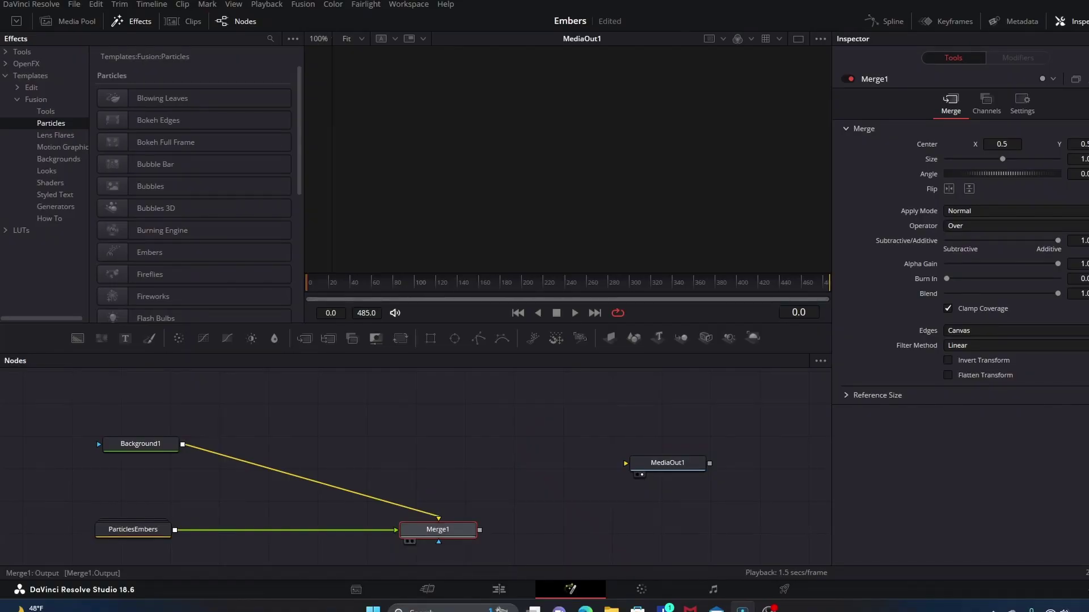
{"action": "left_click_drag", "start_coordinate": [480, 530], "coordinate": [542, 515]}
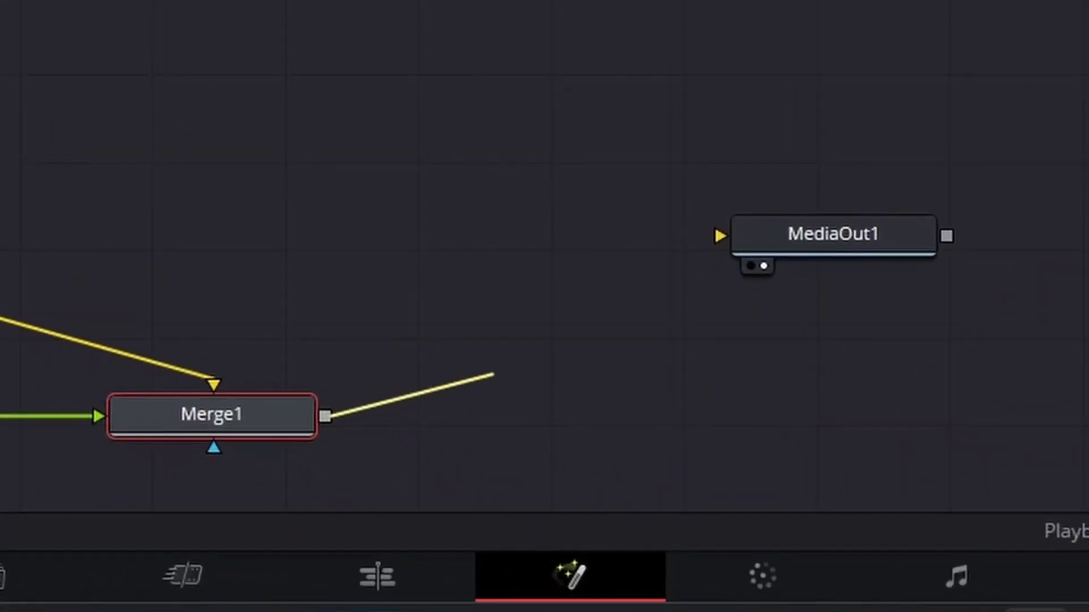
{"action": "left_click_drag", "start_coordinate": [493, 374], "coordinate": [720, 235]}
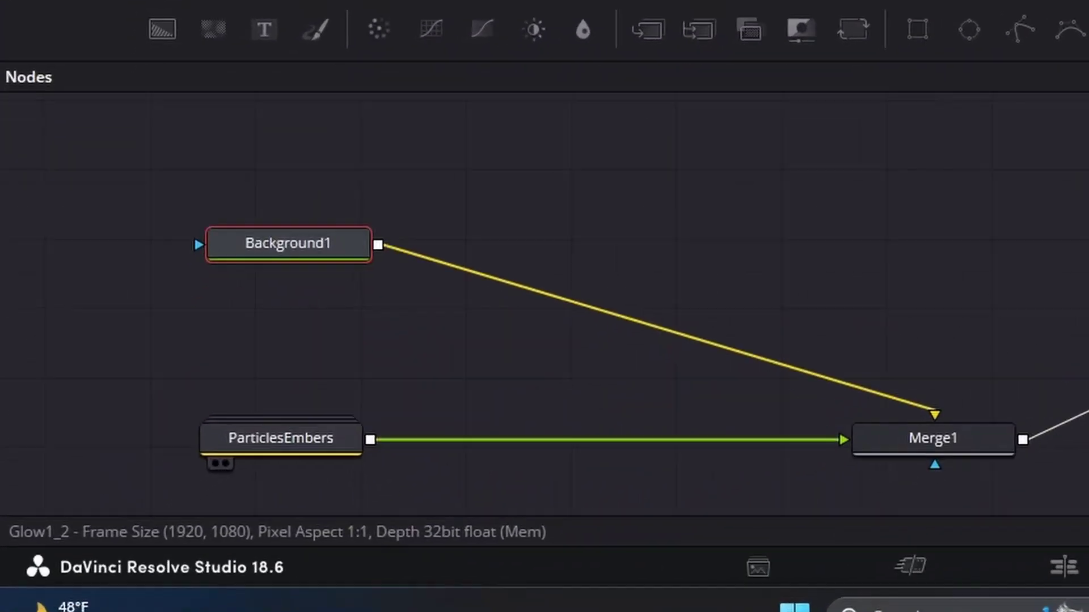
- Change the ParticlesEmbers emitter color to the orange-red #ff5500
{"action": "left_click", "coordinate": [133, 529]}
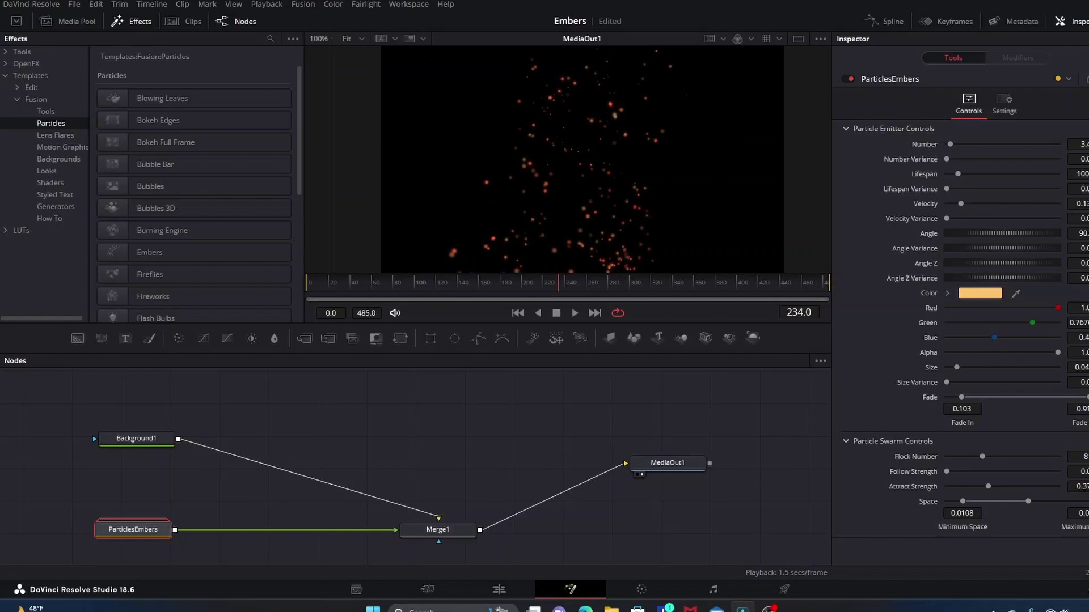
{"action": "left_click", "coordinate": [980, 294]}
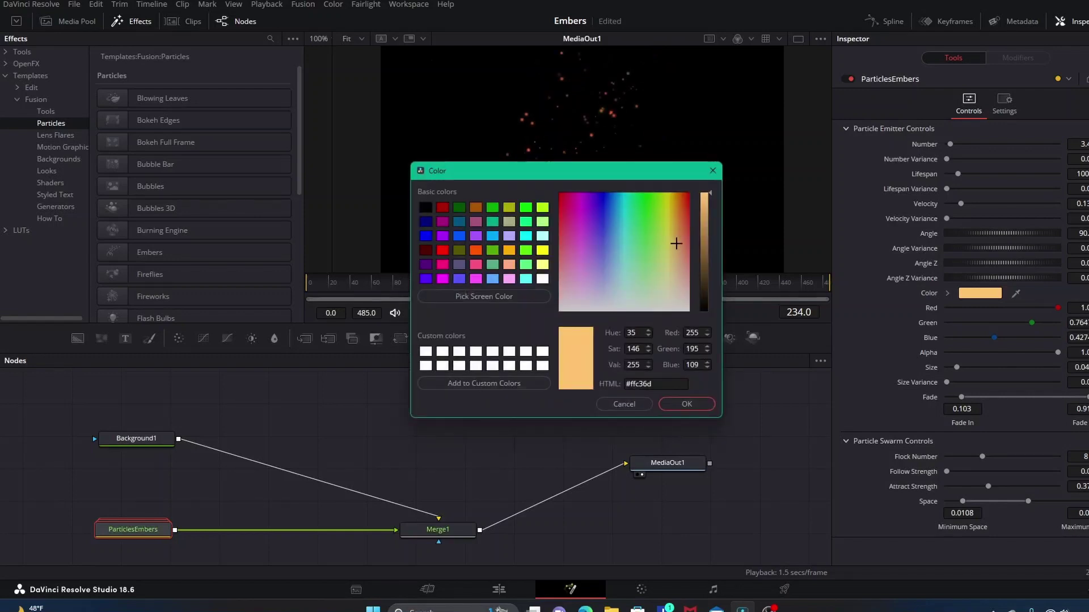
{"action": "left_click", "coordinate": [683, 194]}
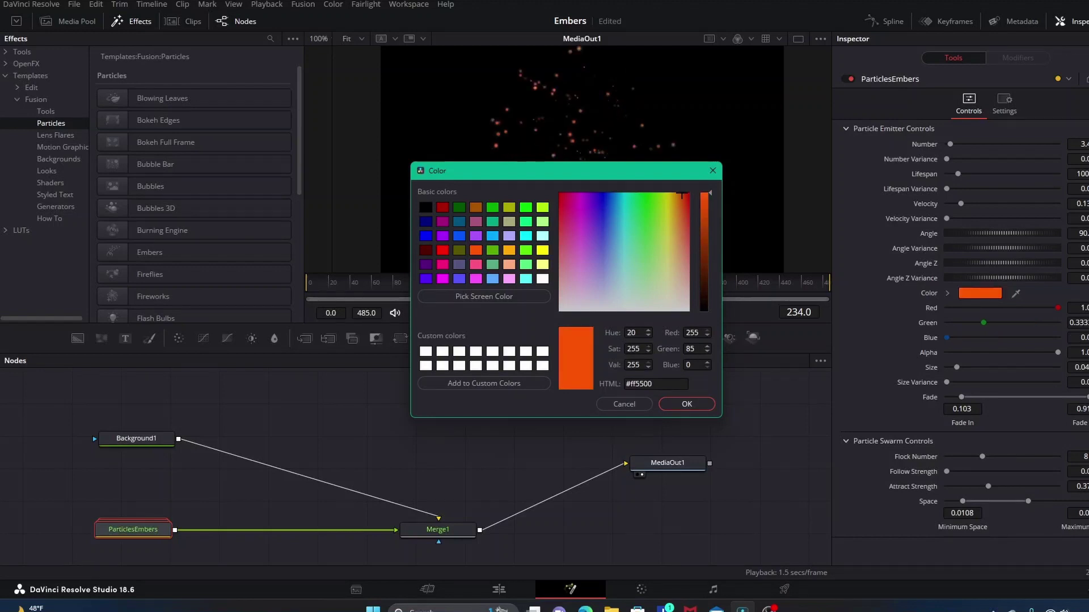
{"action": "key", "text": "Return"}
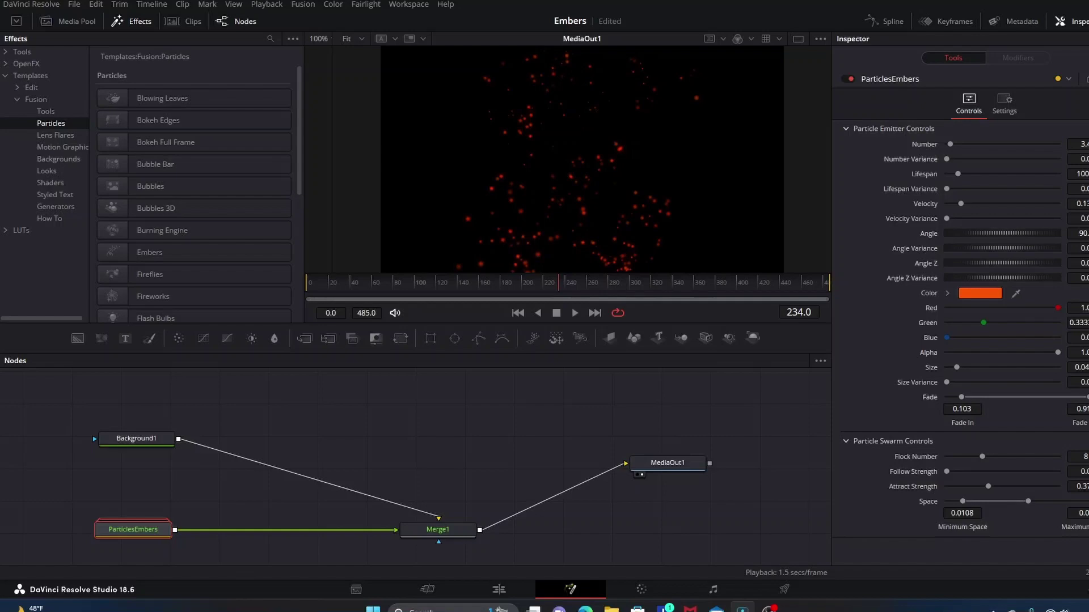
- Move MediaOut1 farther from Merge1 and space Background1 and ParticlesEmbers farther apart
{"action": "left_click_drag", "start_coordinate": [667, 463], "coordinate": [731, 497]}
{"action": "left_click_drag", "start_coordinate": [136, 439], "coordinate": [137, 425]}
{"action": "left_click_drag", "start_coordinate": [133, 529], "coordinate": [116, 531]}
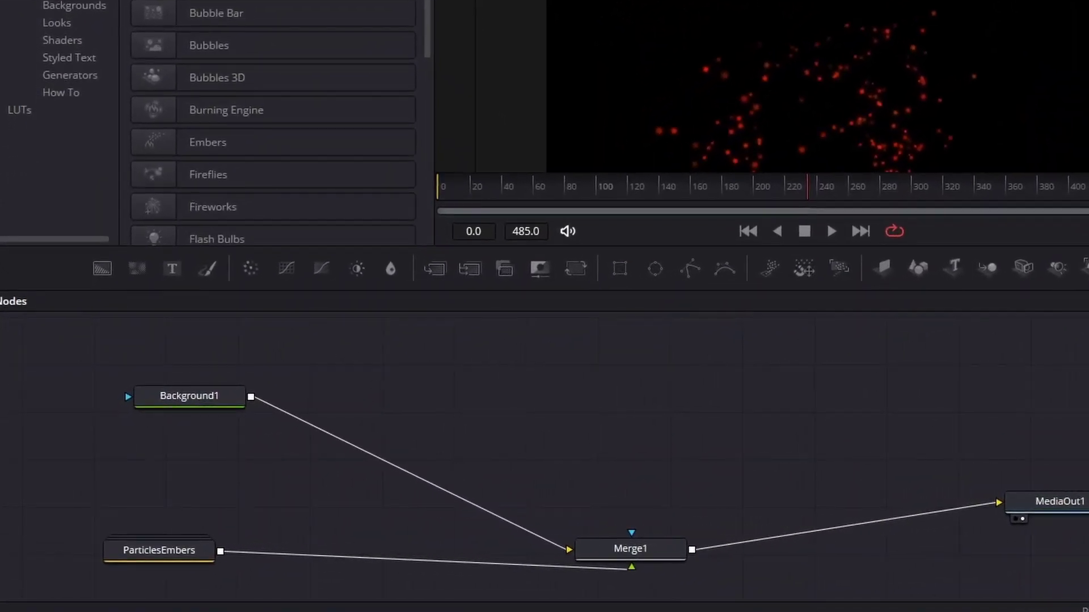
- Insert a Glow (Glo) node on the connection between Merge1 and MediaOut1 and increase its glow amount
{"action": "key", "text": "shift+space"}
{"action": "type", "text": "Glow"}
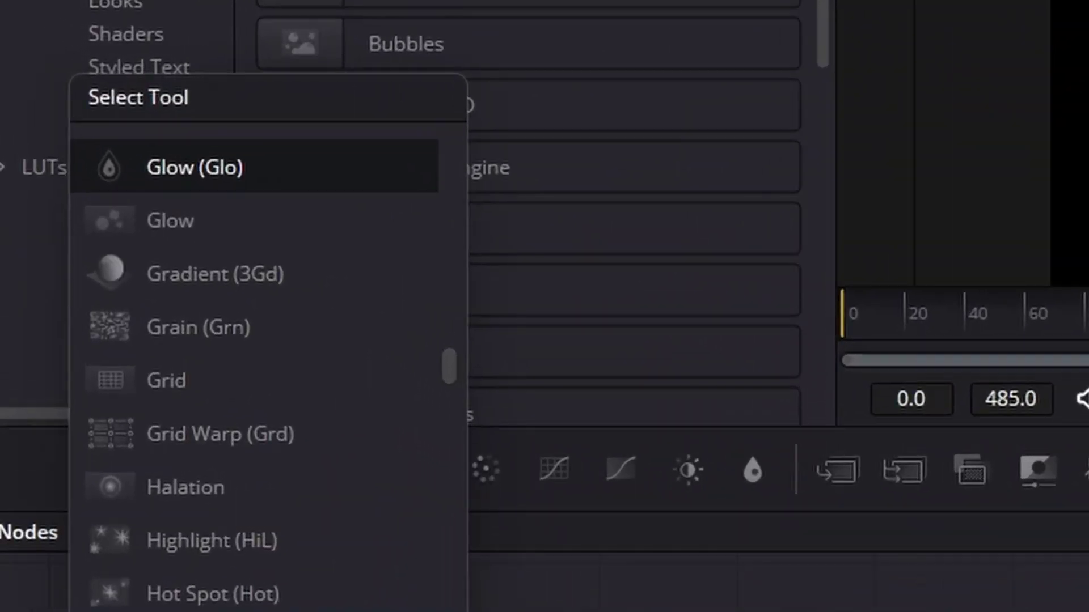
{"action": "key", "text": "Return"}
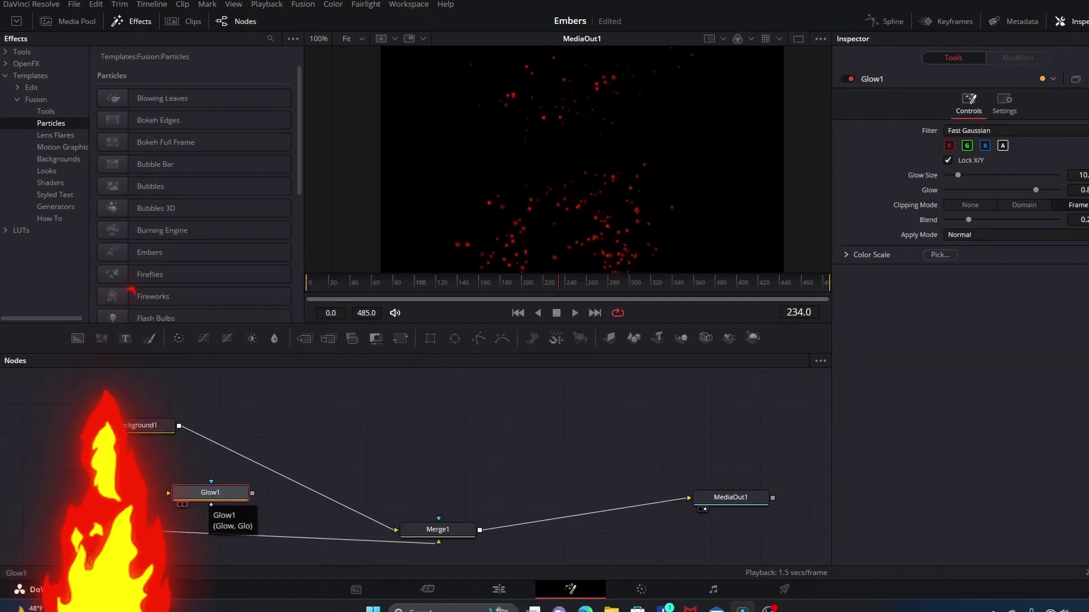
{"action": "left_click_drag", "start_coordinate": [210, 492], "coordinate": [602, 514]}
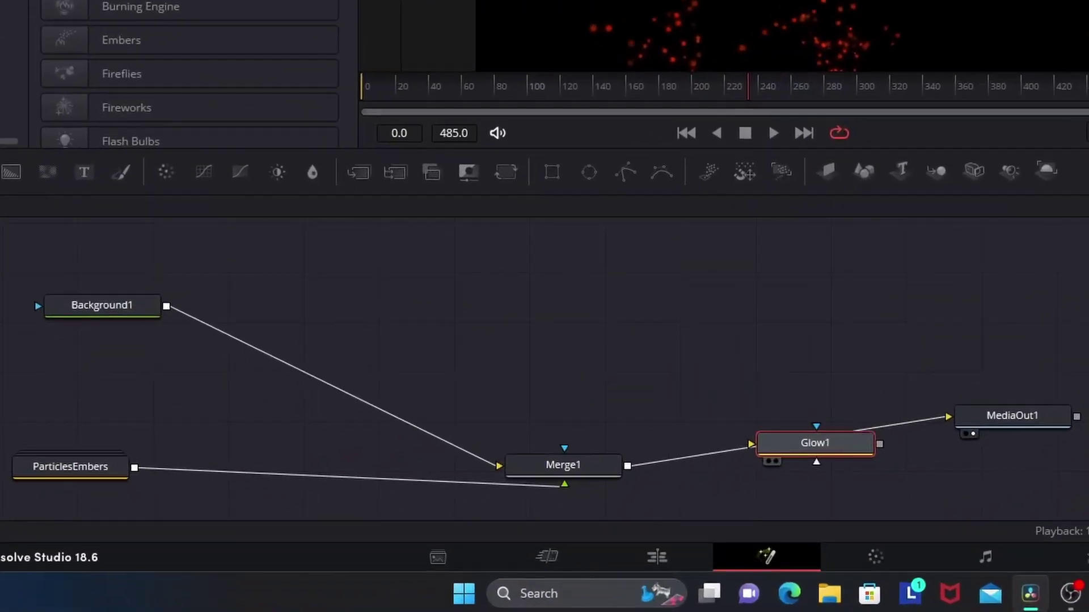
{"action": "left_click_drag", "start_coordinate": [815, 443], "coordinate": [786, 441]}
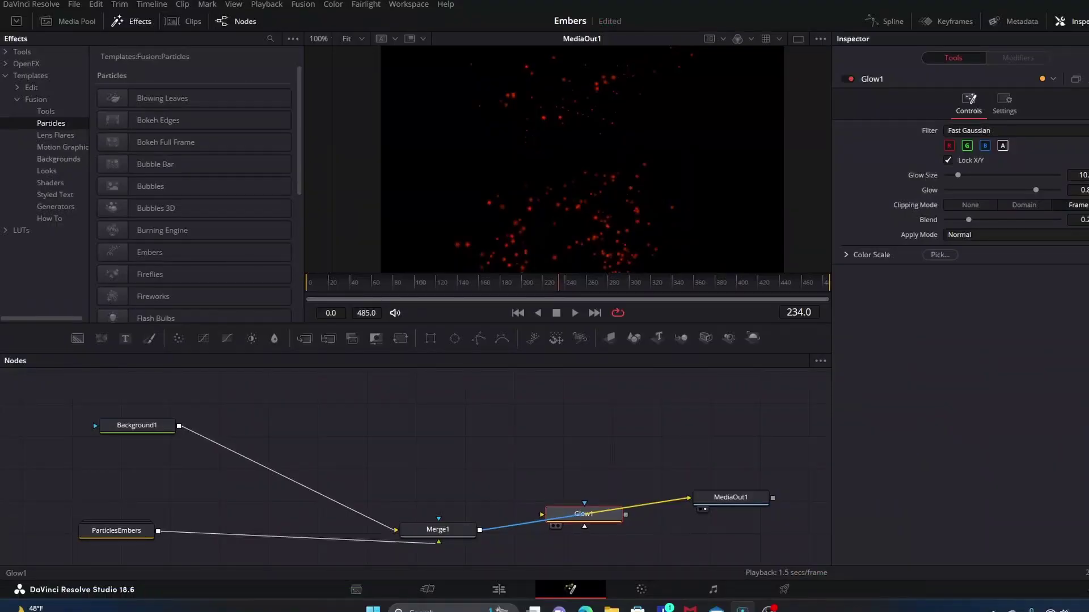
{"action": "left_click_drag", "start_coordinate": [584, 513], "coordinate": [584, 514]}
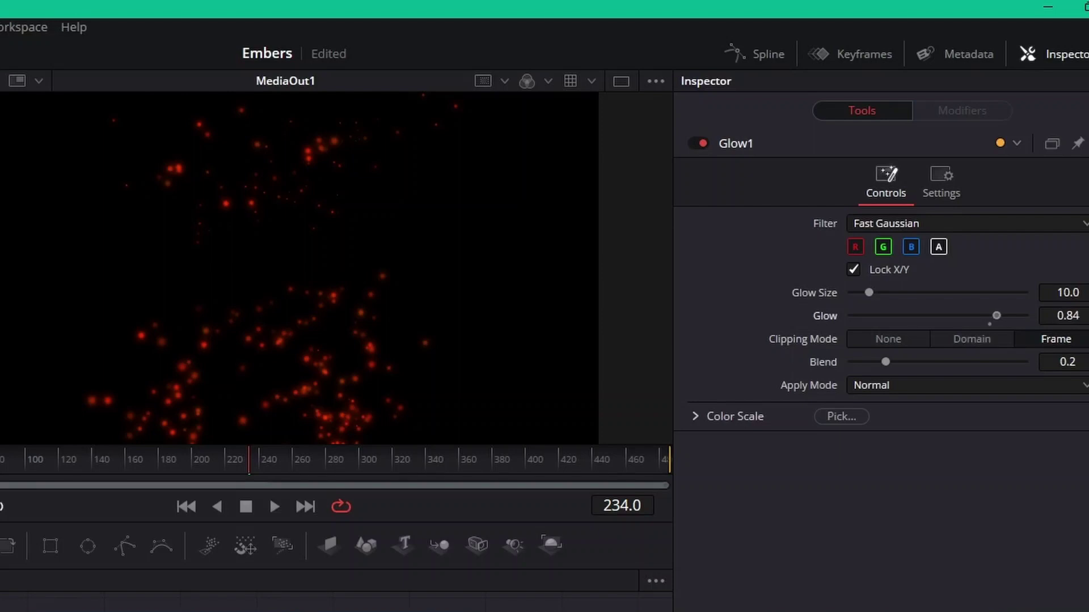
{"action": "left_click_drag", "start_coordinate": [1009, 315], "coordinate": [1010, 315]}
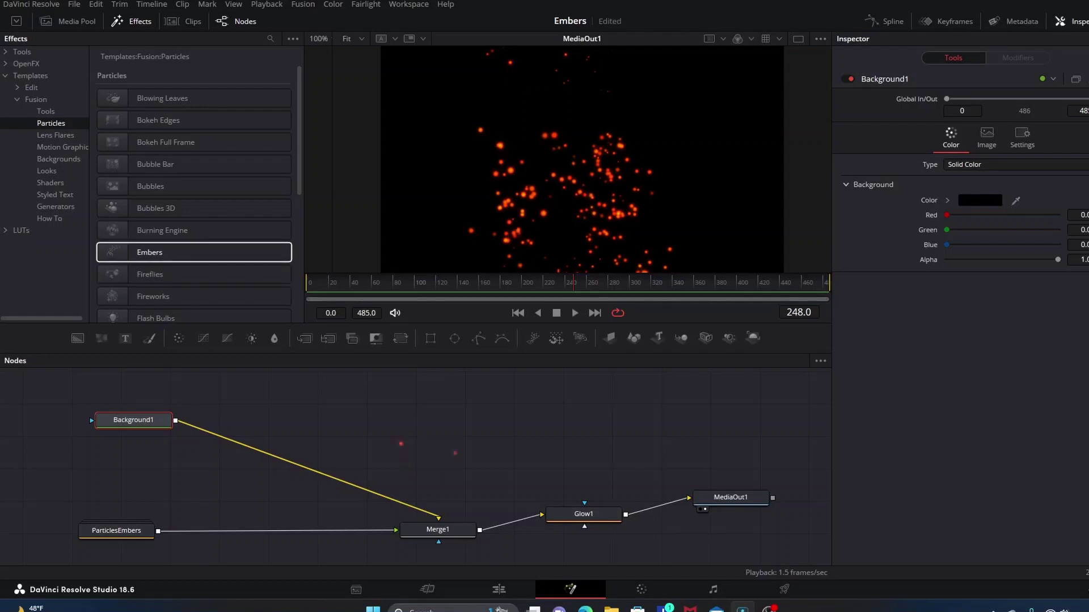
{"action": "scroll", "coordinate": [193, 252], "scroll_direction": "down", "scroll_amount": 5}
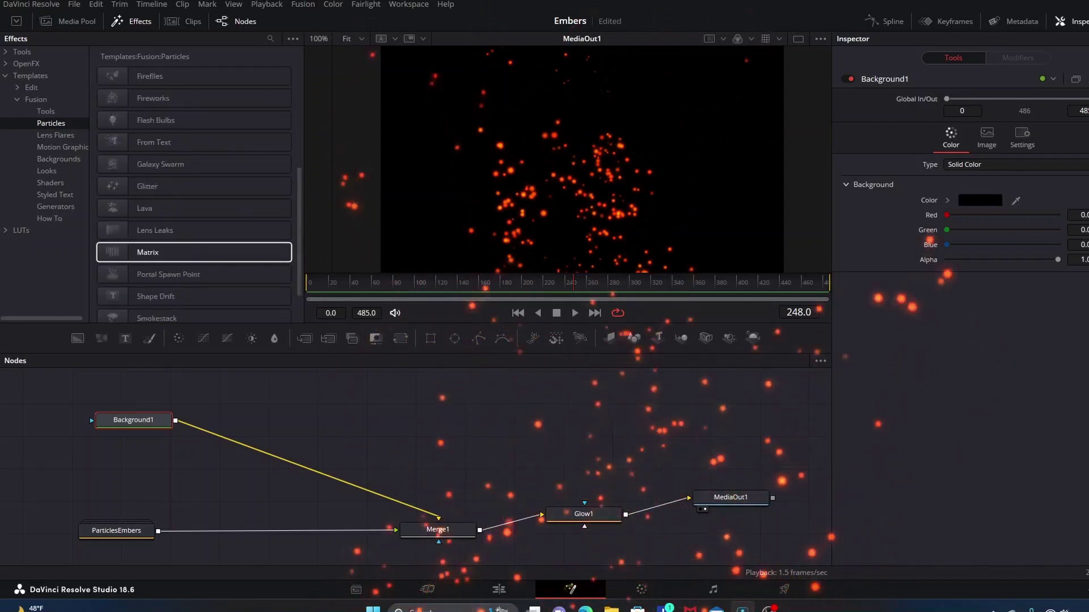
{"action": "scroll", "coordinate": [194, 253], "scroll_direction": "up", "scroll_amount": 4}
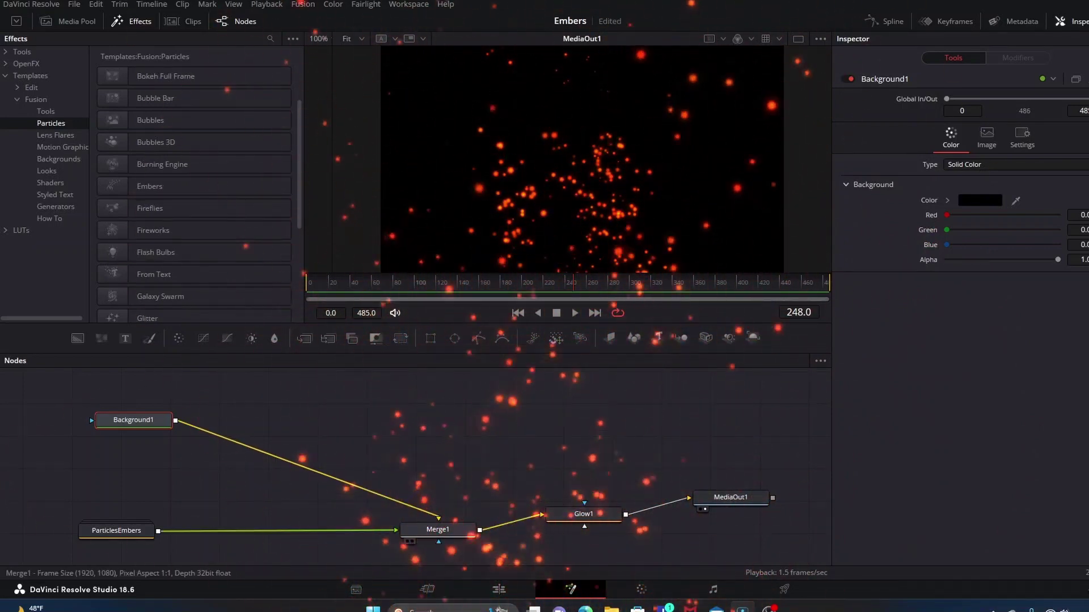
{"action": "left_click_drag", "start_coordinate": [116, 531], "coordinate": [113, 536]}
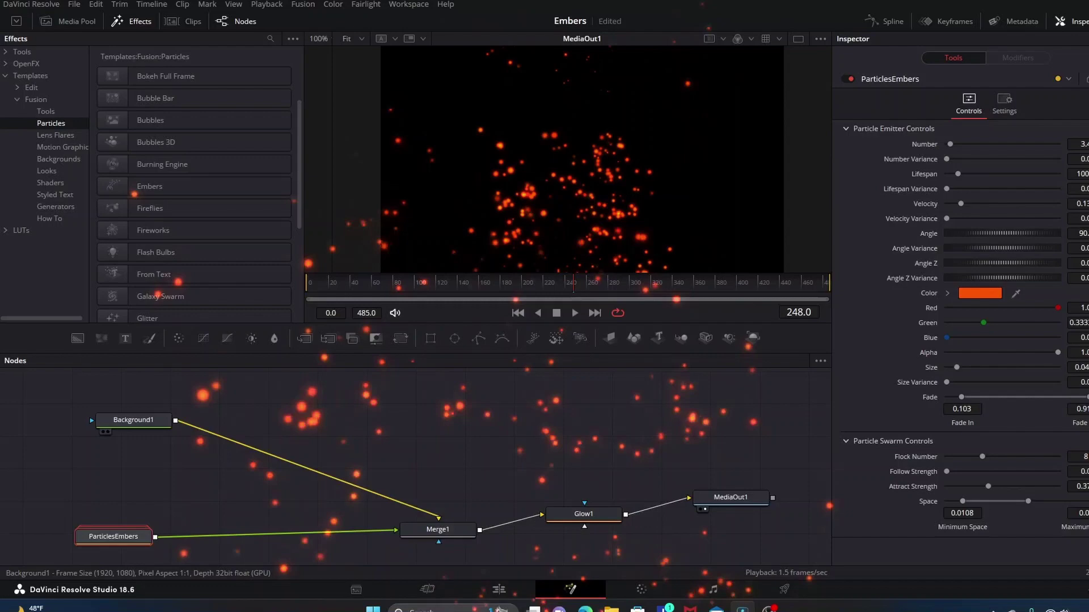
{"action": "left_click_drag", "start_coordinate": [133, 420], "coordinate": [124, 427]}
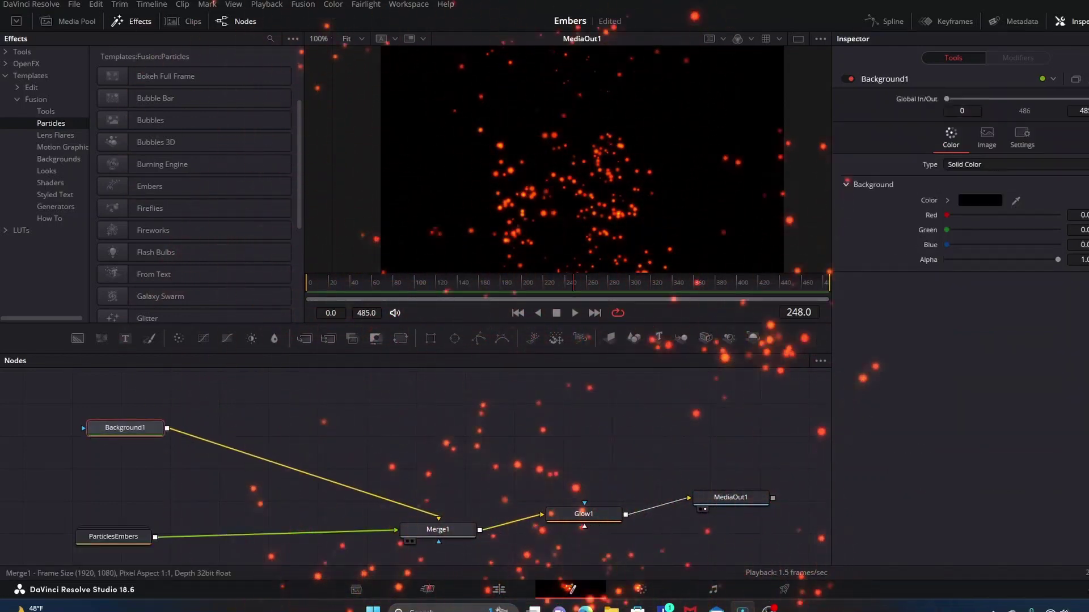